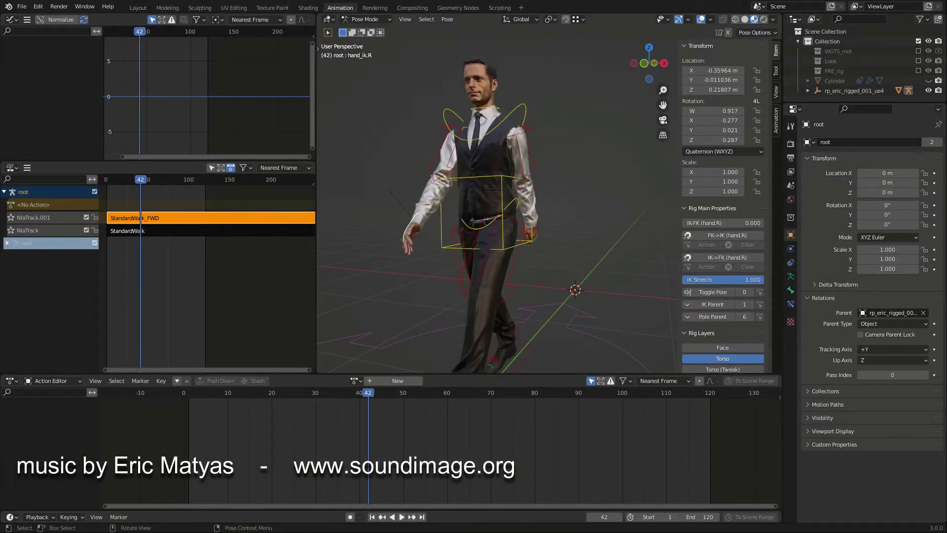
# Step: Rotate the right hand IK control to raise the walking character's arm
pyautogui.press('g')
pyautogui.press('r')
pyautogui.press('x')
pyautogui.press('g')
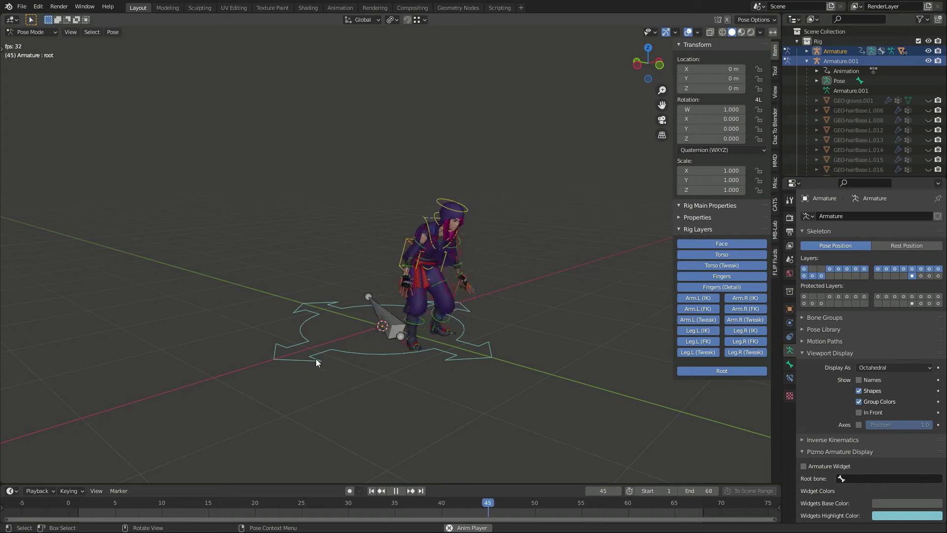
# Step: Select the rig's constrained controls and toggle its constraints
pyautogui.rightClick(317, 362)
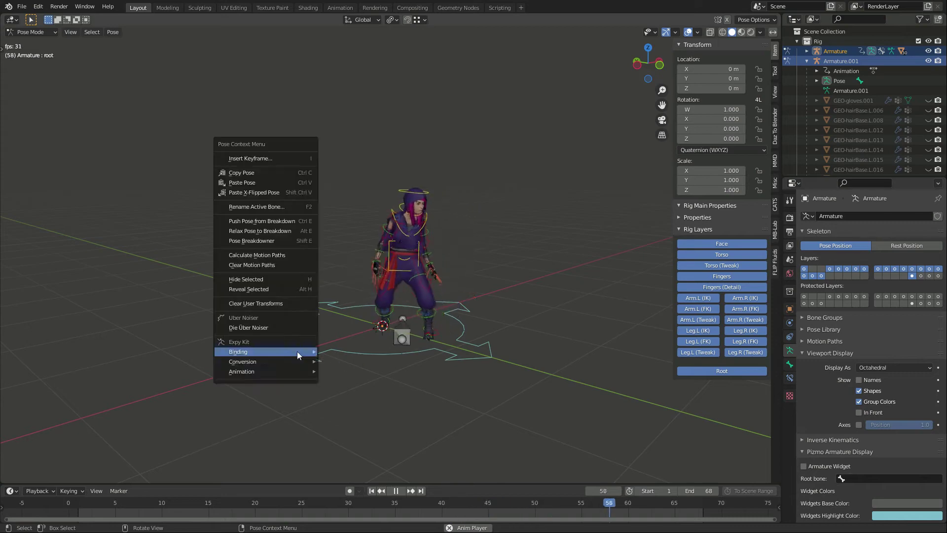
pyautogui.click(347, 368)
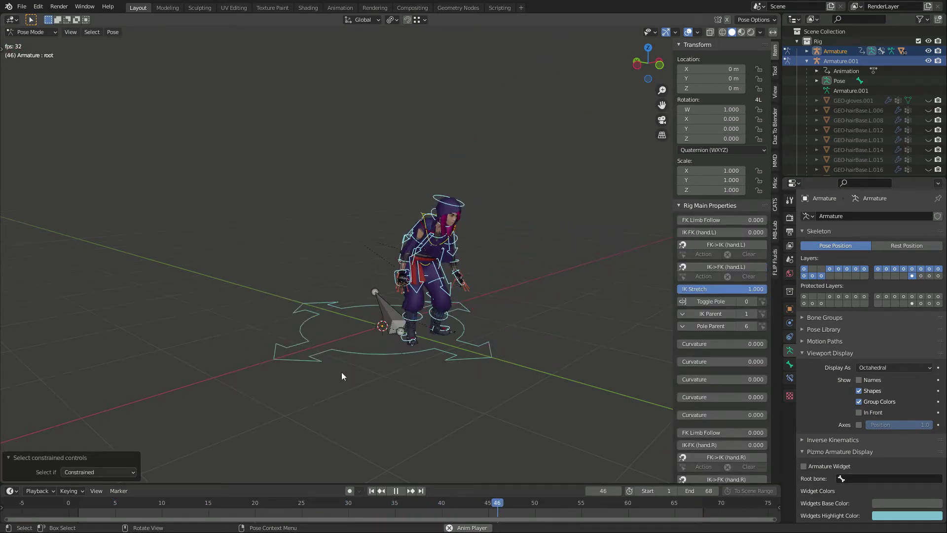
pyautogui.rightClick(235, 238)
pyautogui.click(302, 248)
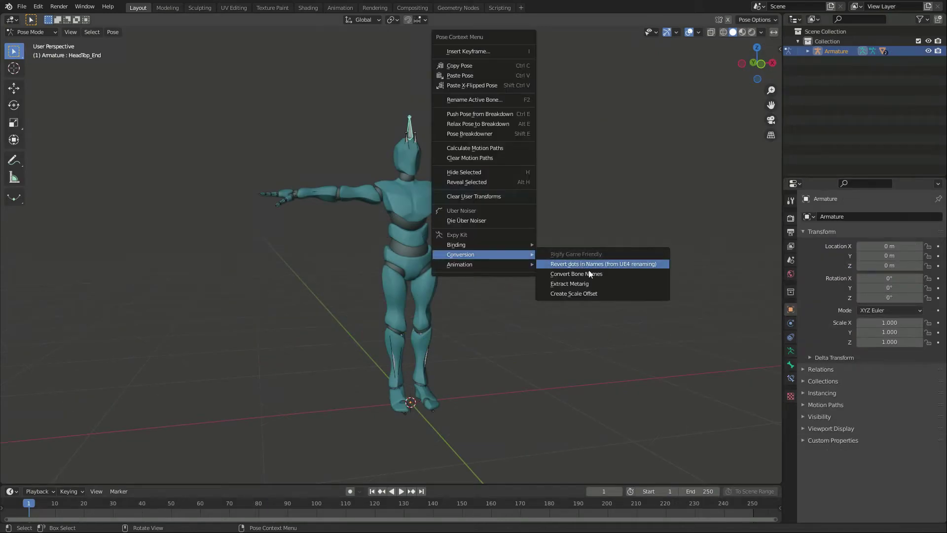
# Step: Extract a metarig from the armature and bring up the Animation tools
pyautogui.click(589, 282)
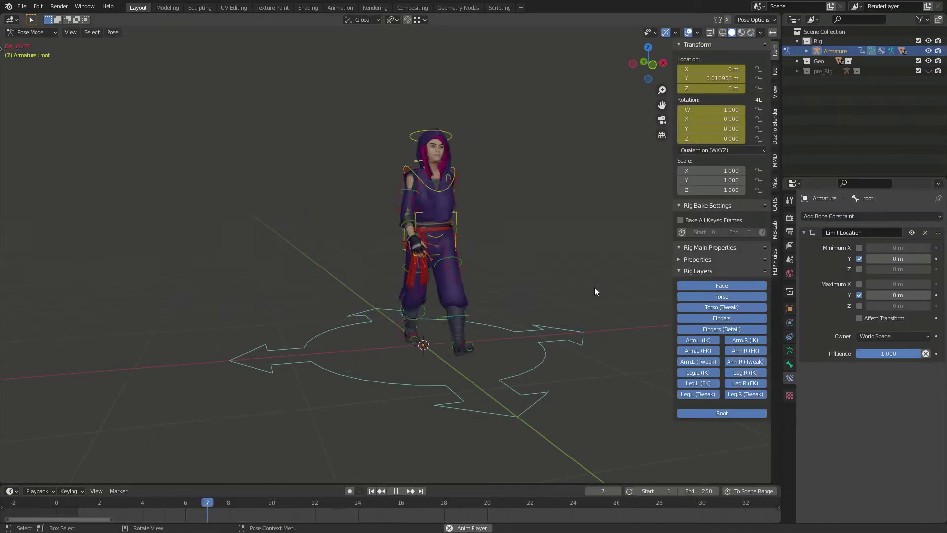
pyautogui.rightClick(593, 287)
pyautogui.moveTo(562, 287)
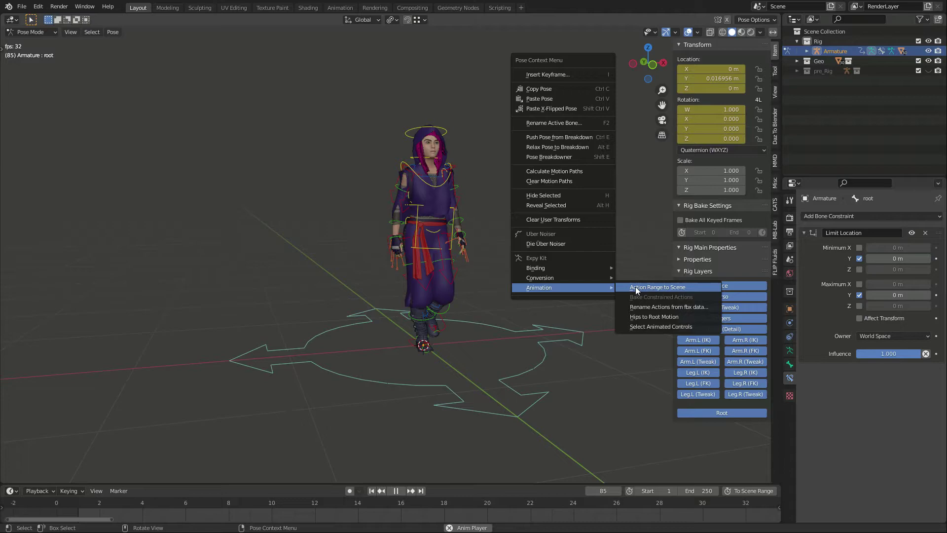
pyautogui.click(655, 286)
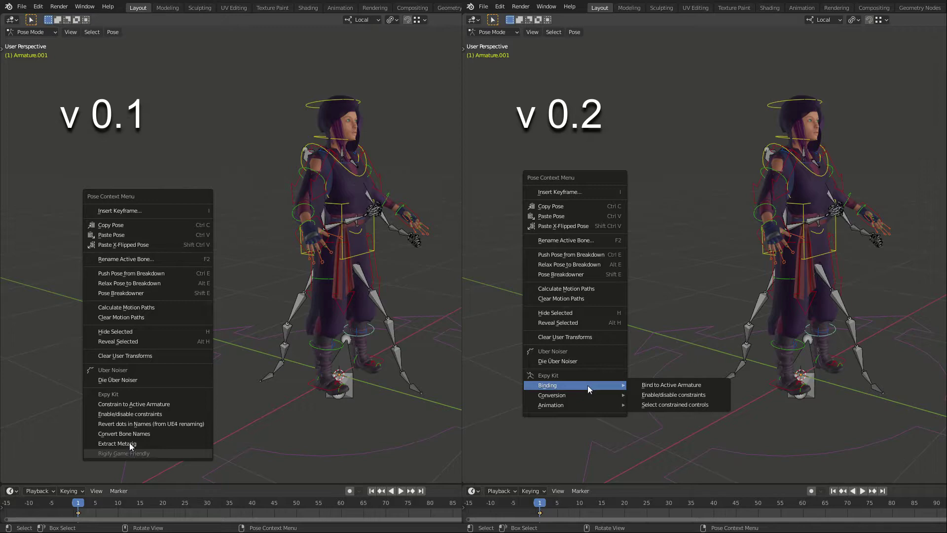
pyautogui.moveTo(489, 329)
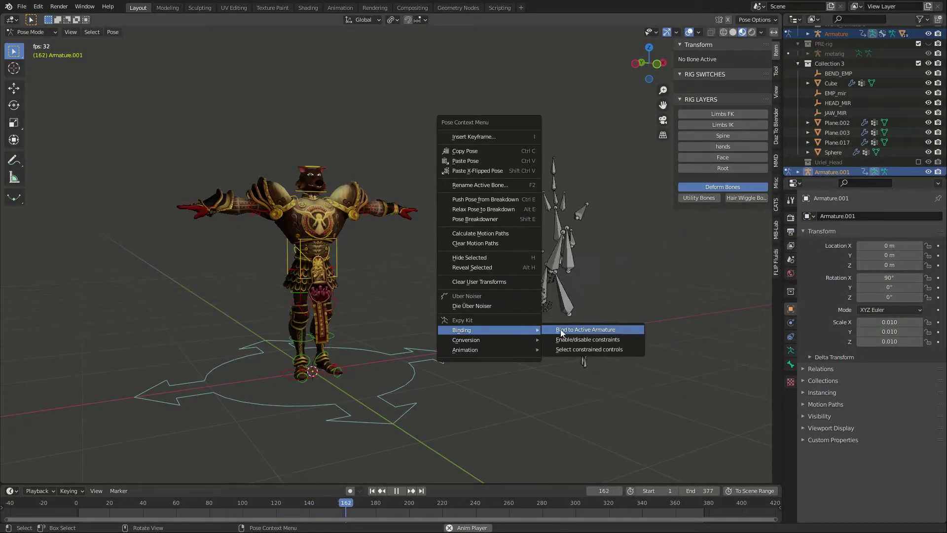
# Step: Bind the warrior to the active armature, move the leg keyframes, and play it back
pyautogui.click(585, 329)
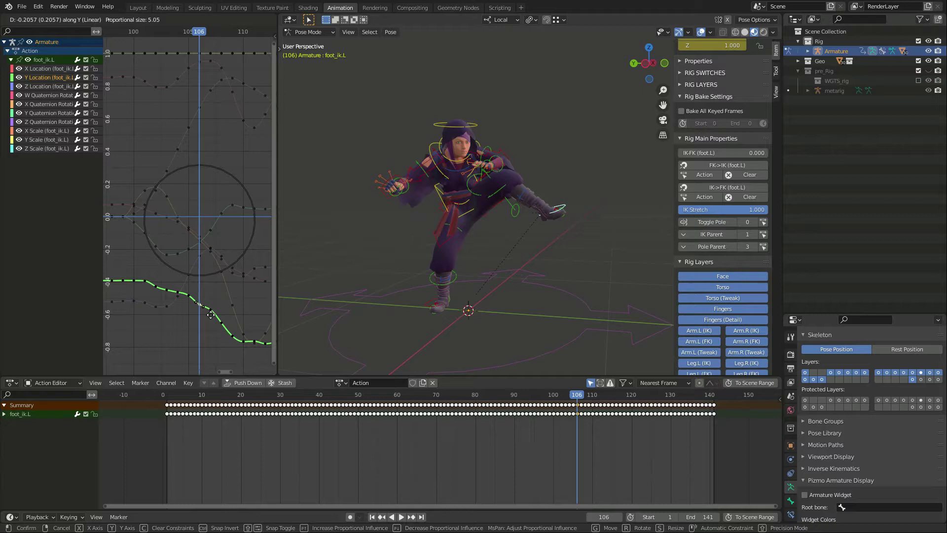
pyautogui.click(211, 315)
pyautogui.press('space')
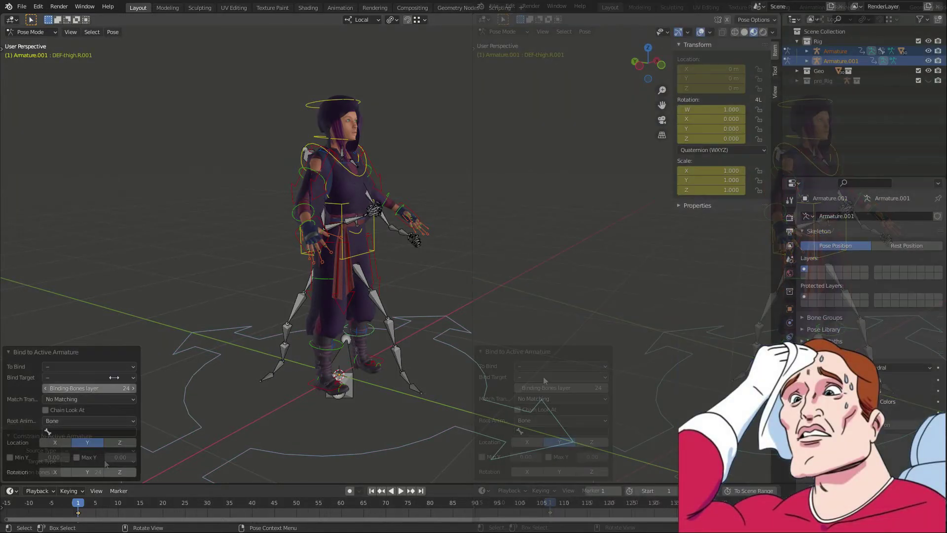
# Step: Bind Rigify Controls to a Mixamo target using Match Bone Transform
pyautogui.click(89, 366)
pyautogui.click(97, 413)
pyautogui.click(88, 377)
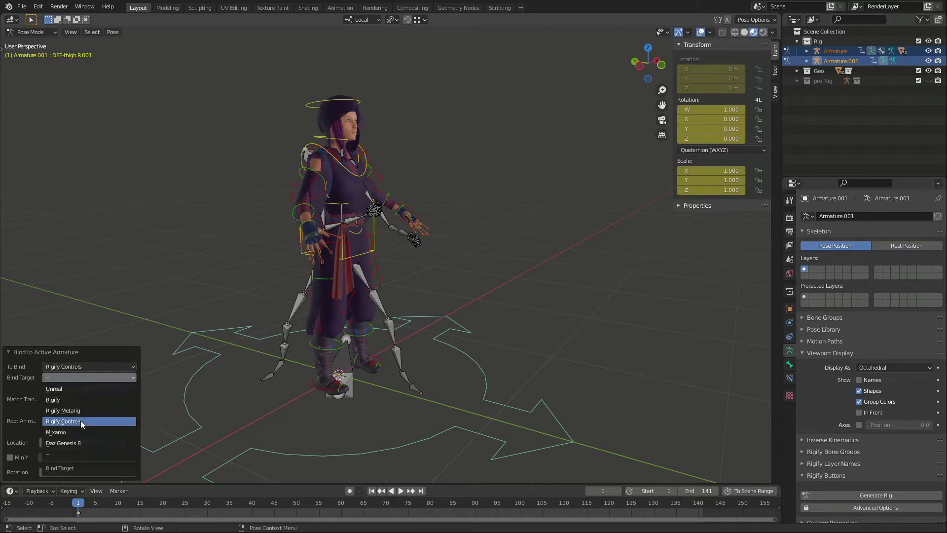
pyautogui.click(79, 400)
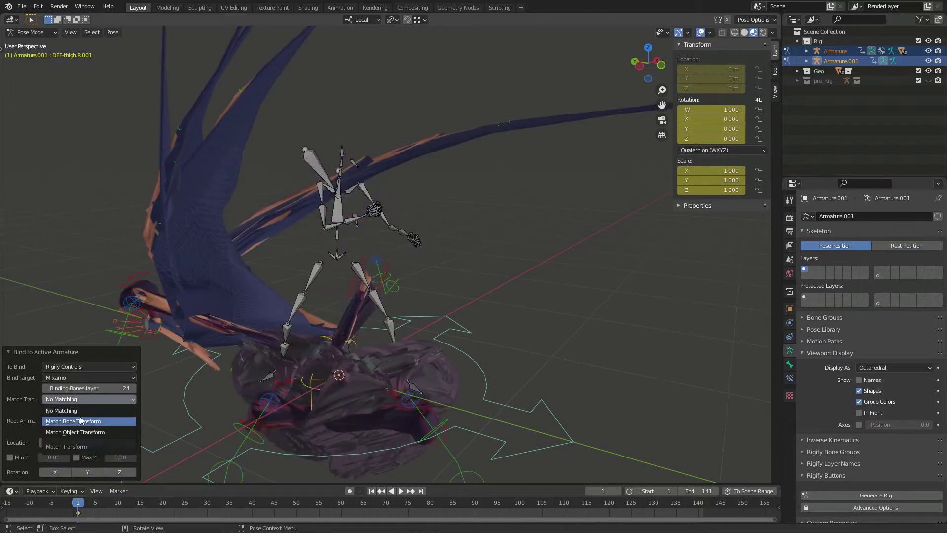
pyautogui.click(81, 421)
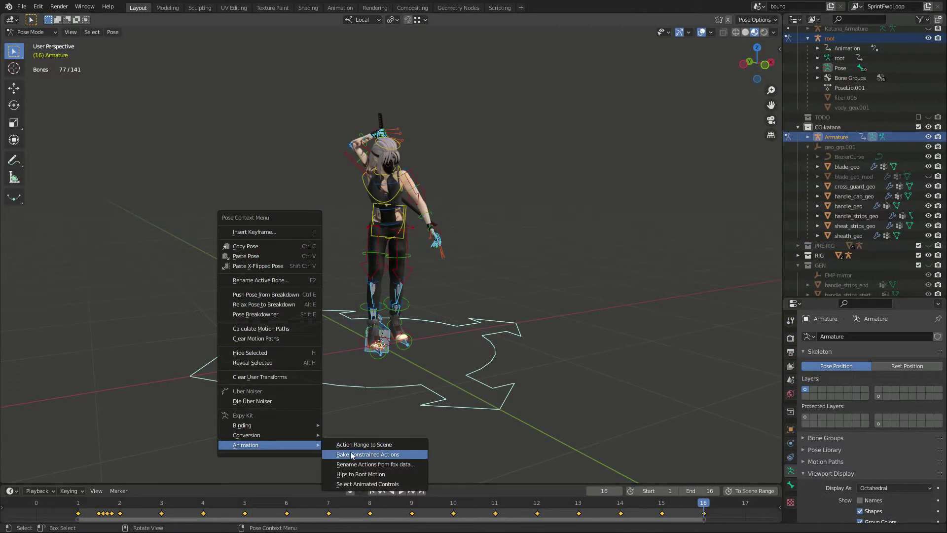
# Step: Bake constrained actions with the bake type set to Rigify Controls
pyautogui.click(352, 454)
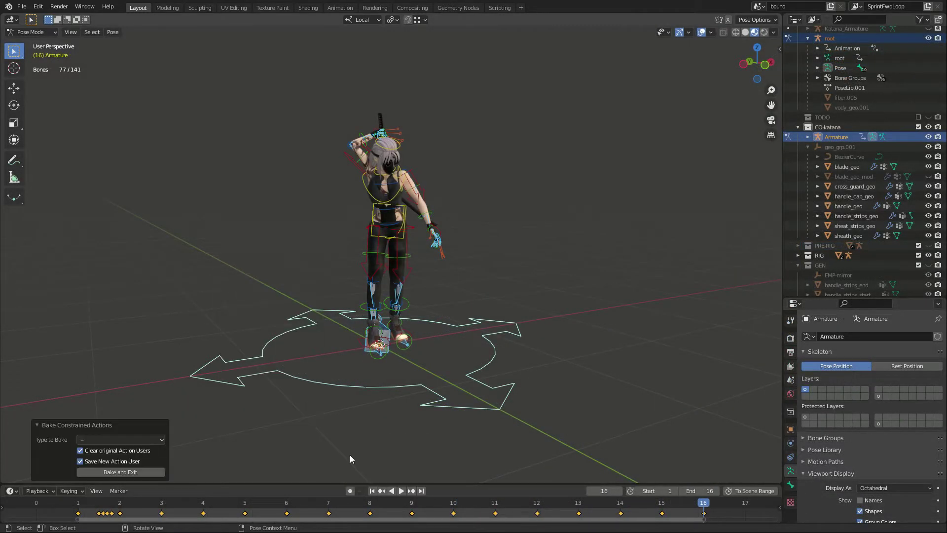
pyautogui.click(121, 439)
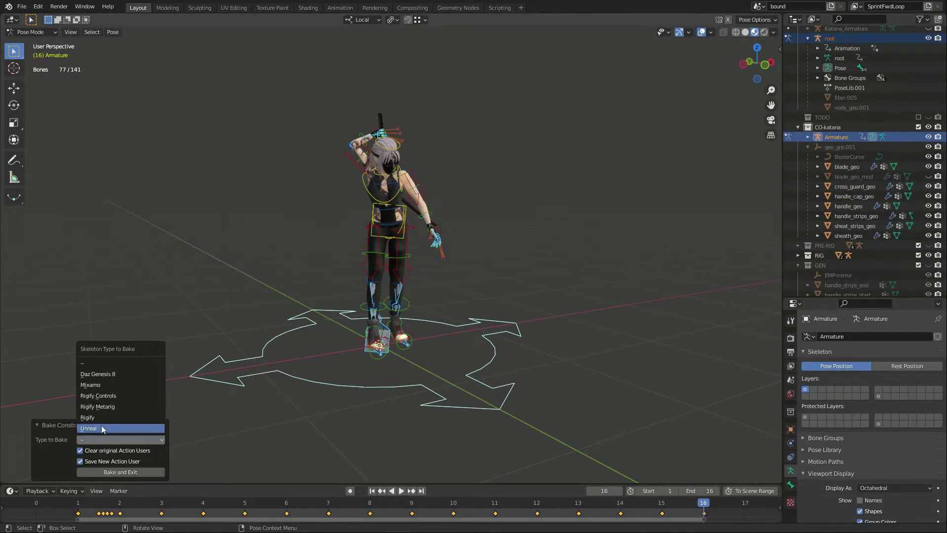
pyautogui.click(103, 396)
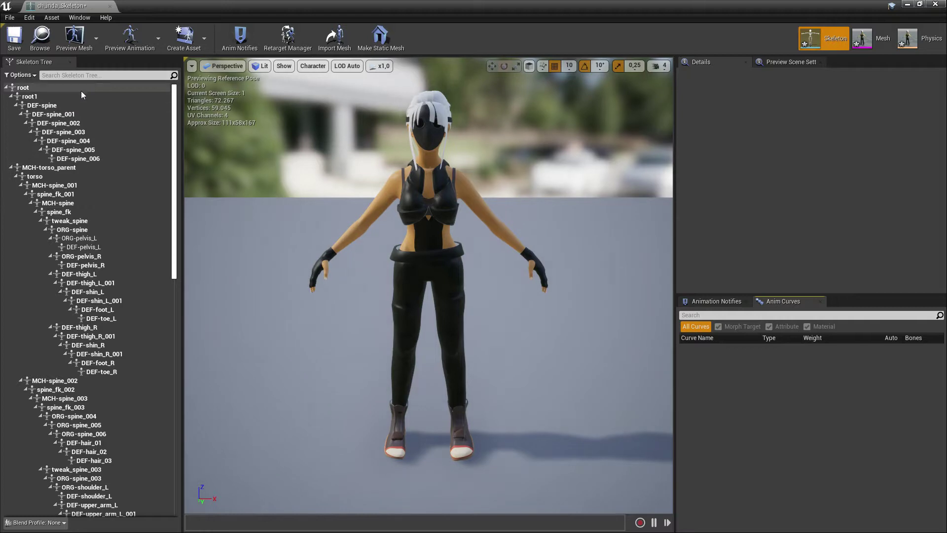
# Step: Select ch_irida's root bone and check its X, Y and Z scale of 100
pyautogui.click(80, 88)
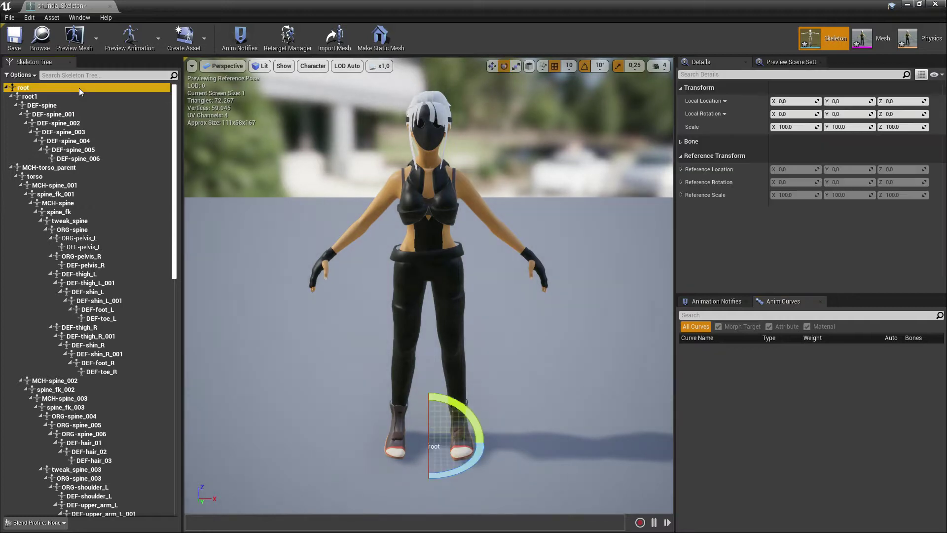
pyautogui.click(795, 127)
pyautogui.click(851, 127)
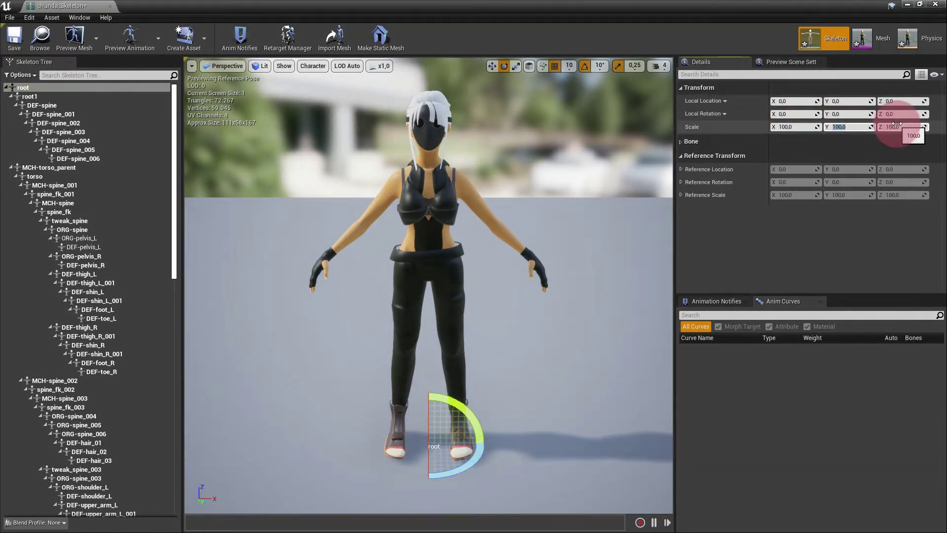
pyautogui.click(899, 126)
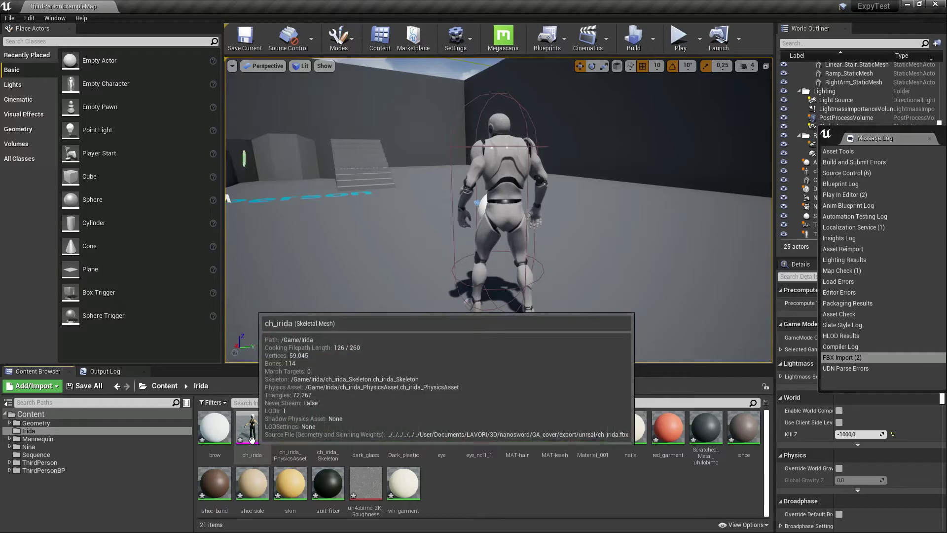
# Step: Place ch_irida in the level, play-test it, then import the UE4 mannequin FBX into Blender
pyautogui.moveTo(332, 326); pyautogui.dragTo(380, 323)
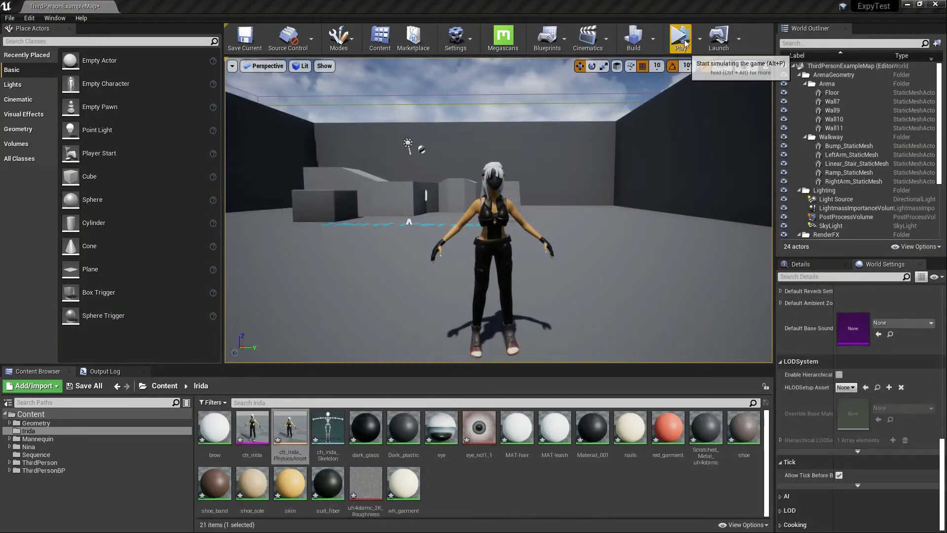
pyautogui.click(680, 39)
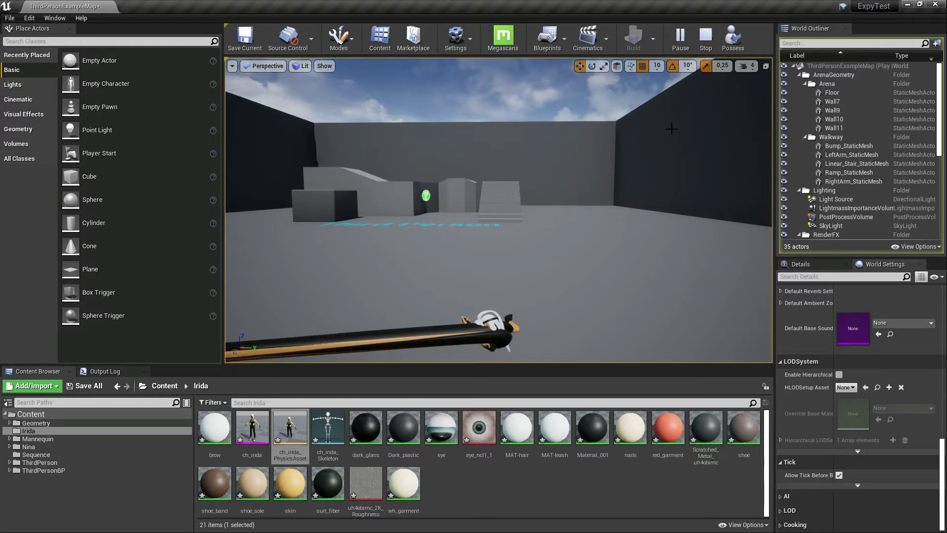
pyautogui.click(706, 39)
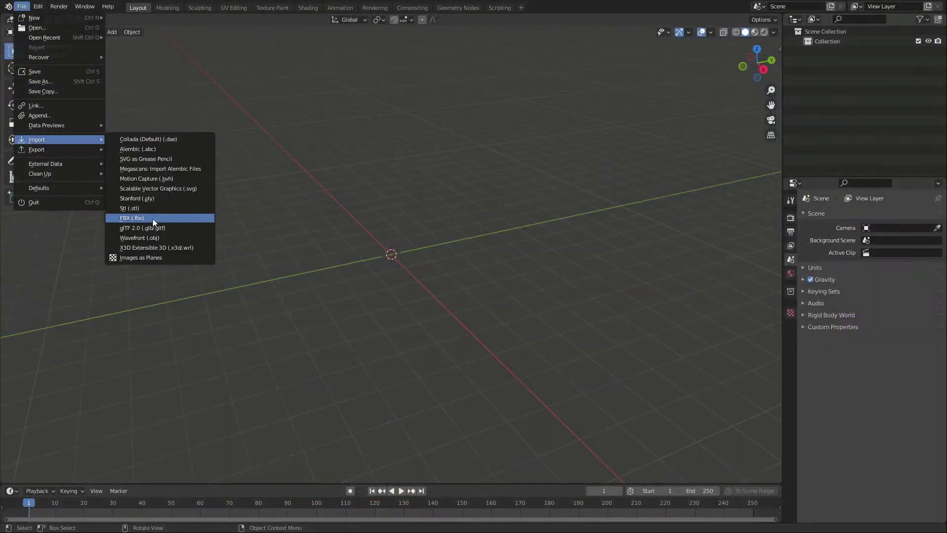
pyautogui.click(153, 218)
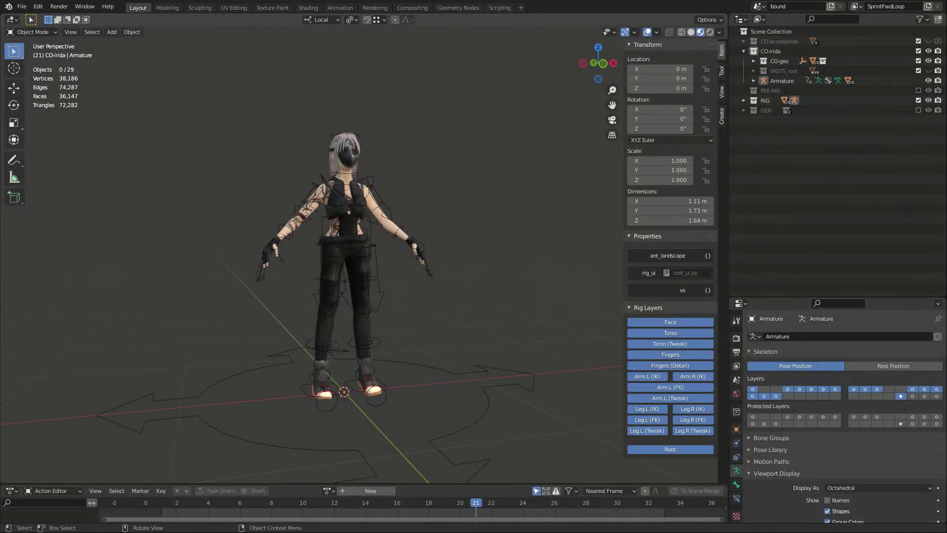
# Step: Add a full-size scale offset to the Irida armature in Pose Mode
pyautogui.click(489, 399)
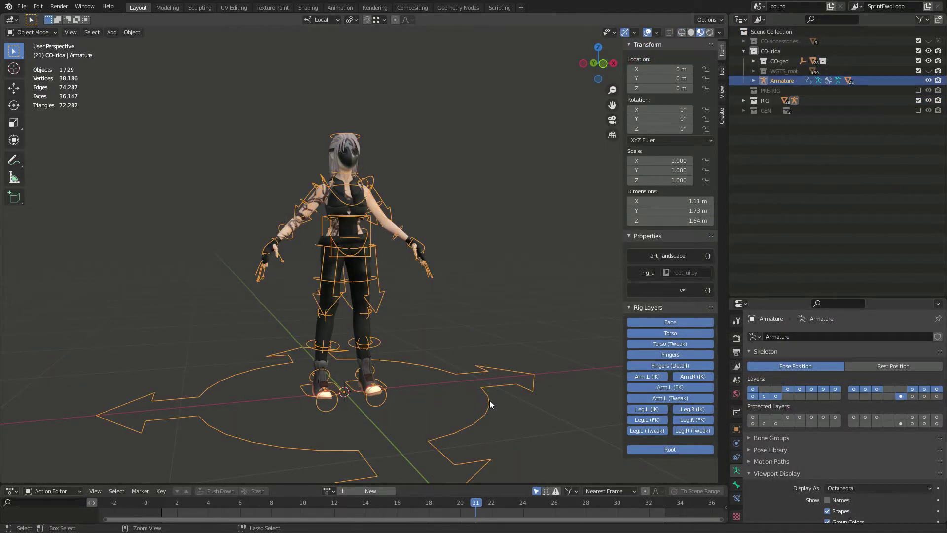
pyautogui.hotkey('ctrl', 'Tab')
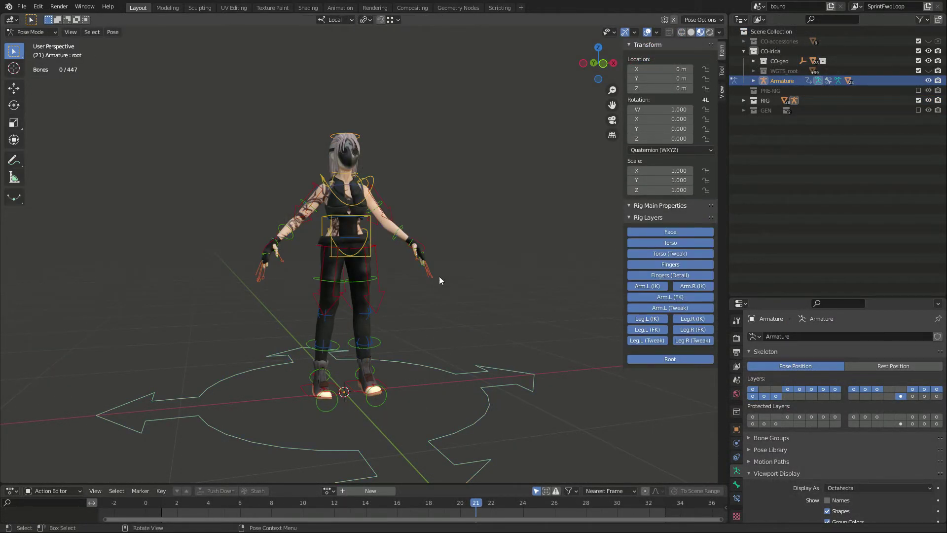
pyautogui.rightClick(440, 245)
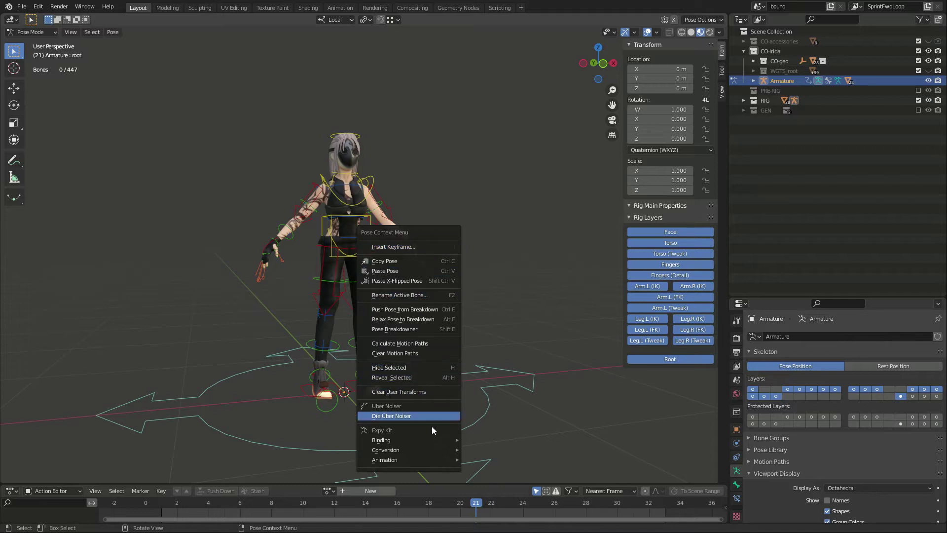
pyautogui.moveTo(409, 449)
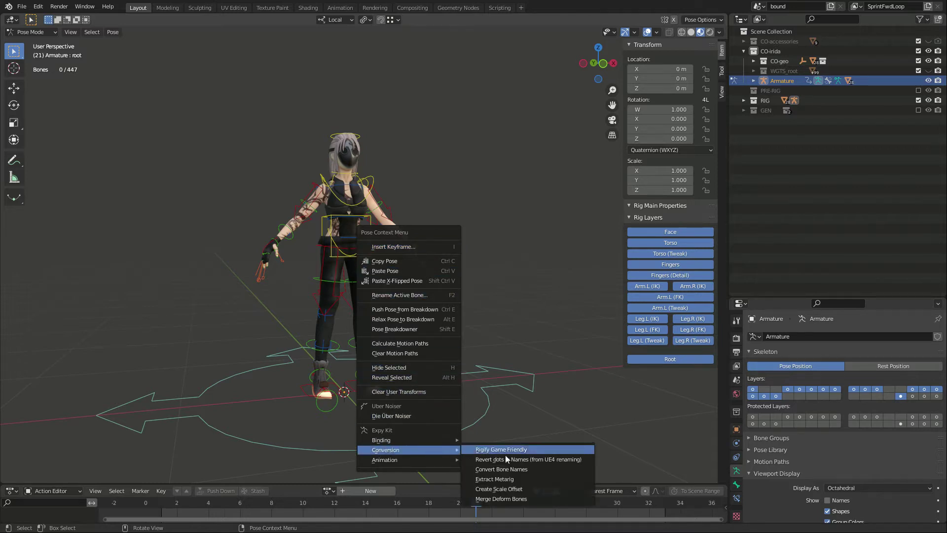
pyautogui.click(510, 489)
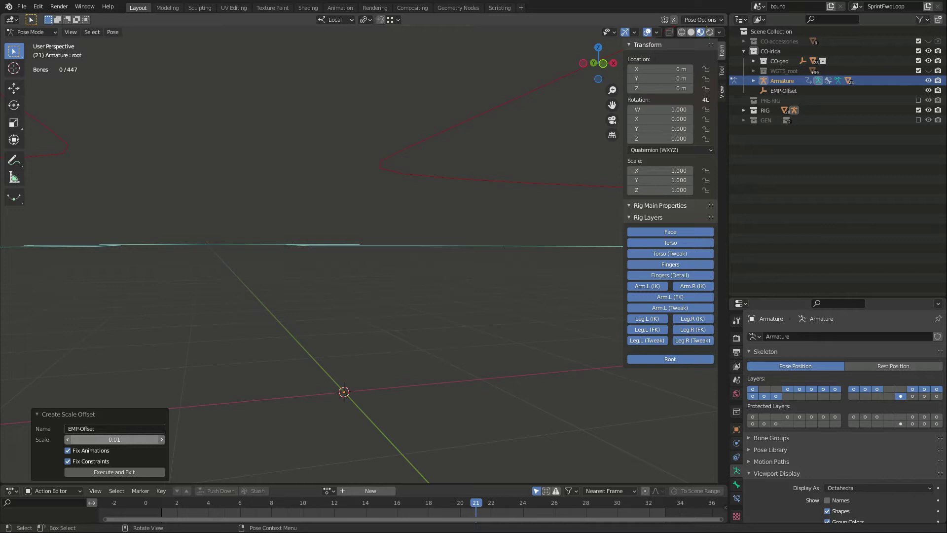
pyautogui.click(113, 472)
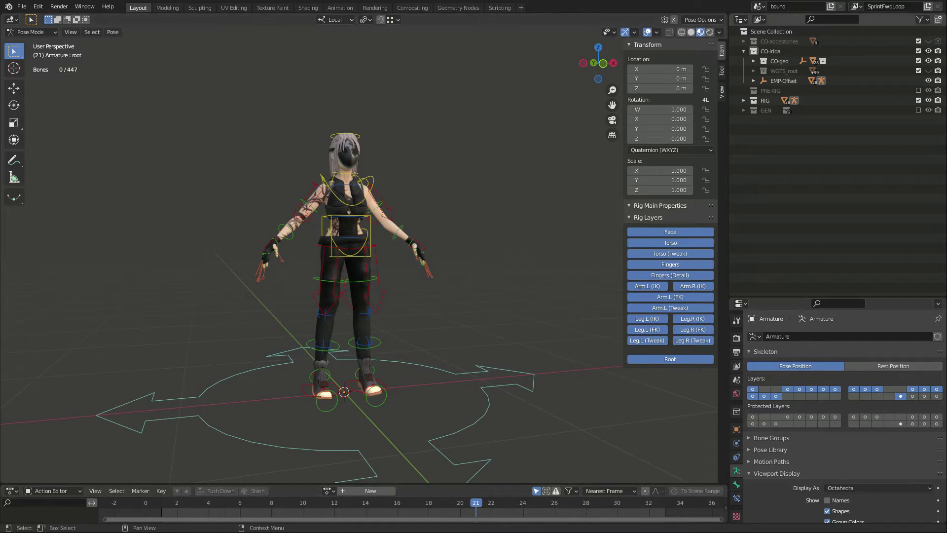
# Step: Reveal the PRE-RIG metarig in the outliner and generate the Rigify control rig
pyautogui.click(222, 414)
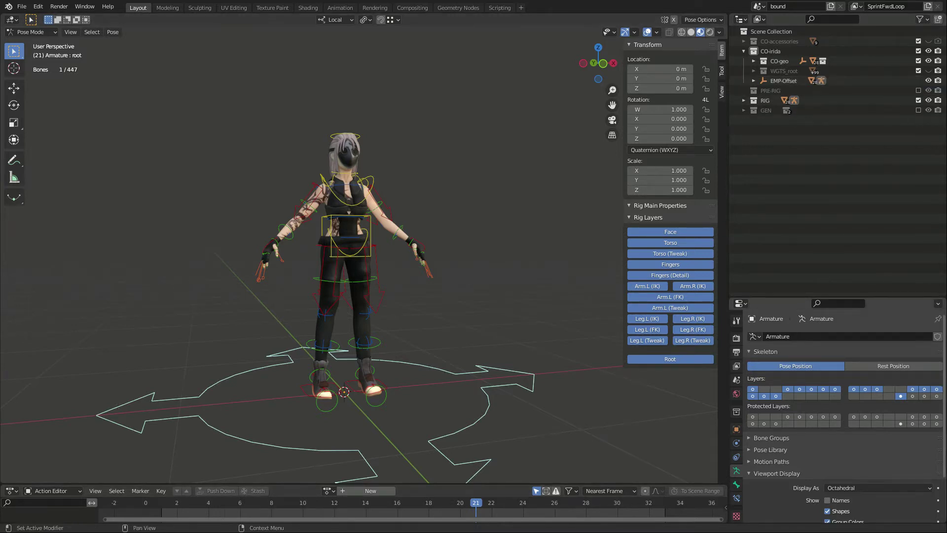
pyautogui.click(918, 91)
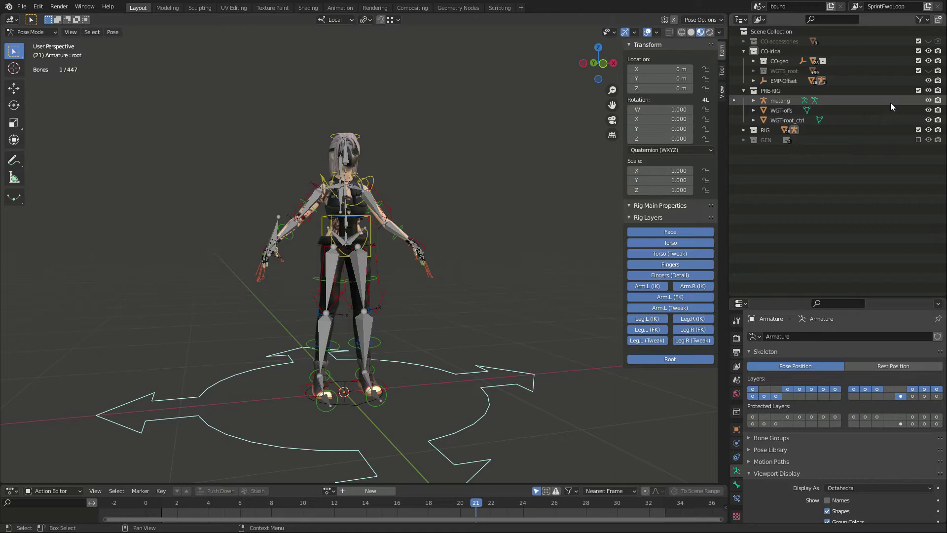
pyautogui.click(753, 90)
pyautogui.click(786, 100)
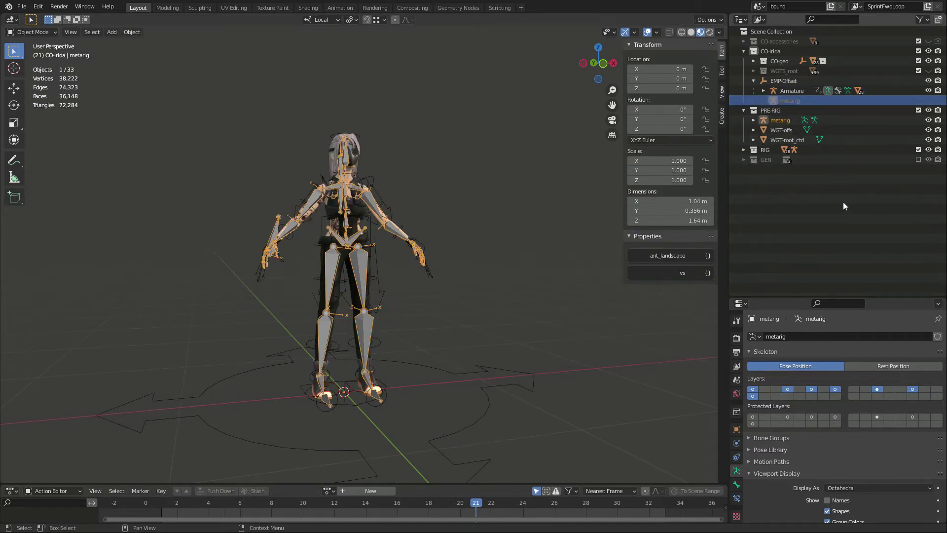
pyautogui.scroll(-5, 814, 414)
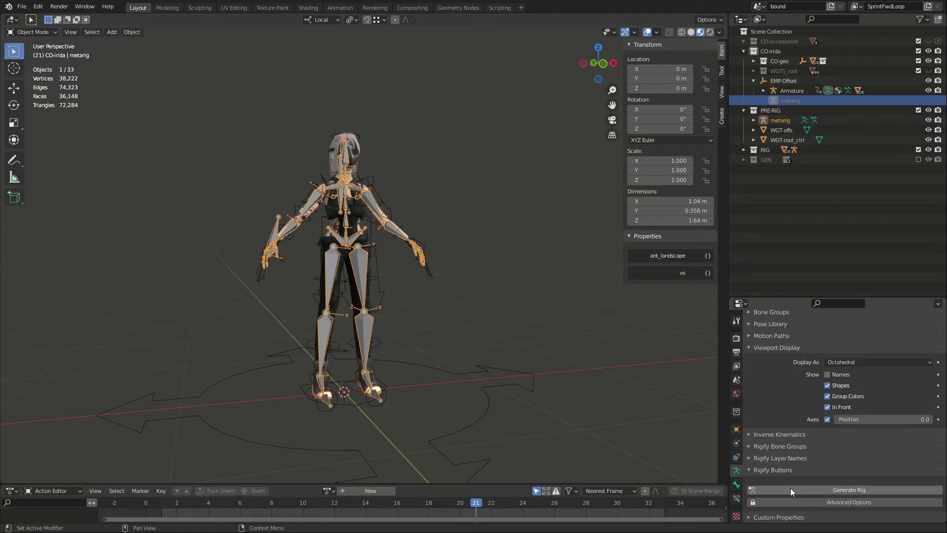
pyautogui.click(791, 491)
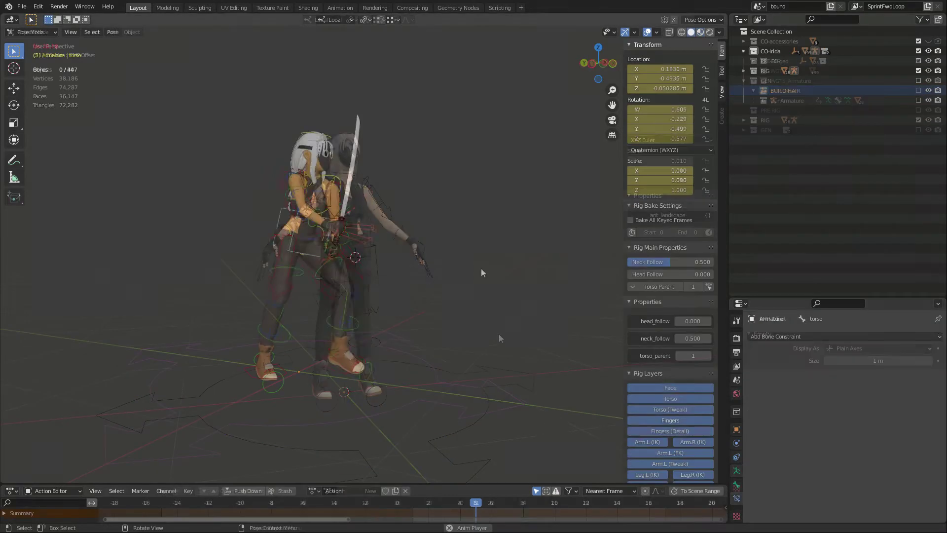
# Step: Create and apply a scale offset on the generated rig, then recheck the conversion options
pyautogui.rightClick(481, 268)
pyautogui.moveTo(427, 269)
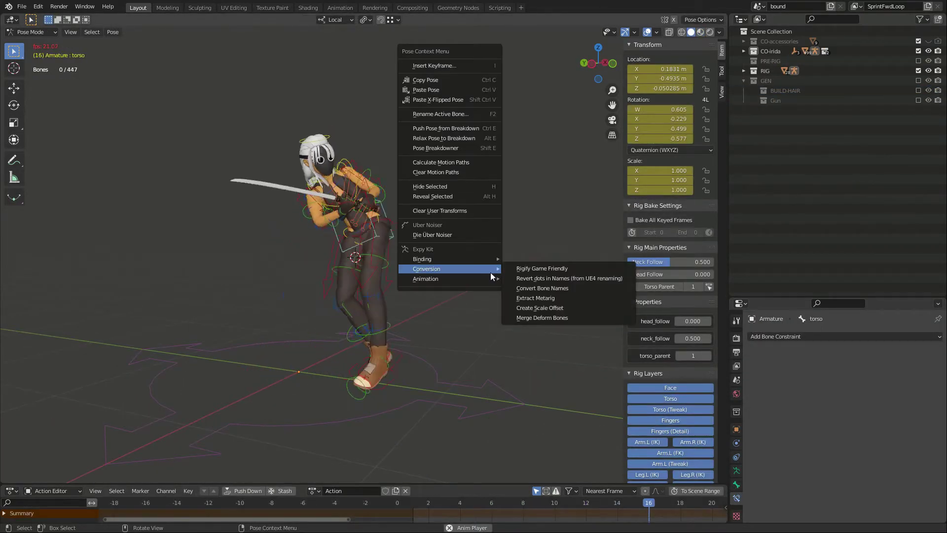
pyautogui.click(554, 307)
pyautogui.click(124, 473)
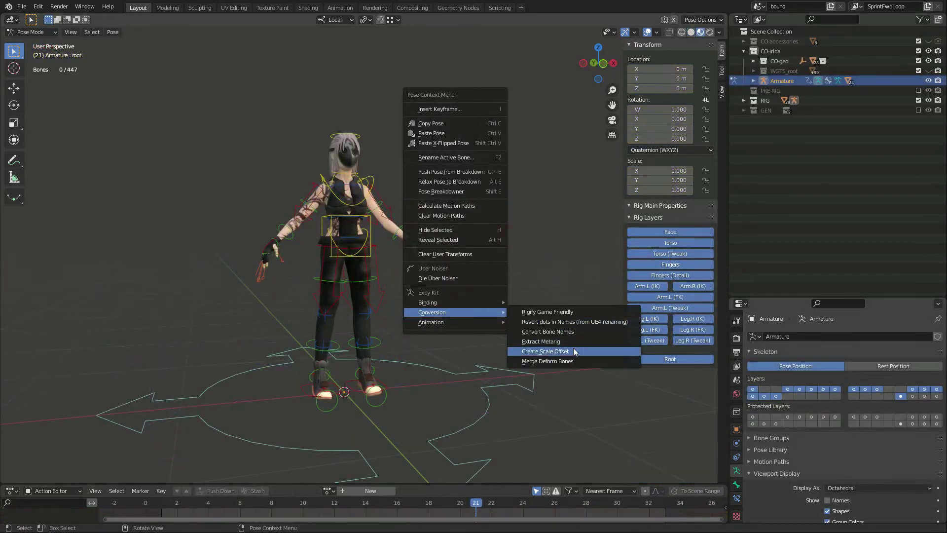
pyautogui.click(573, 348)
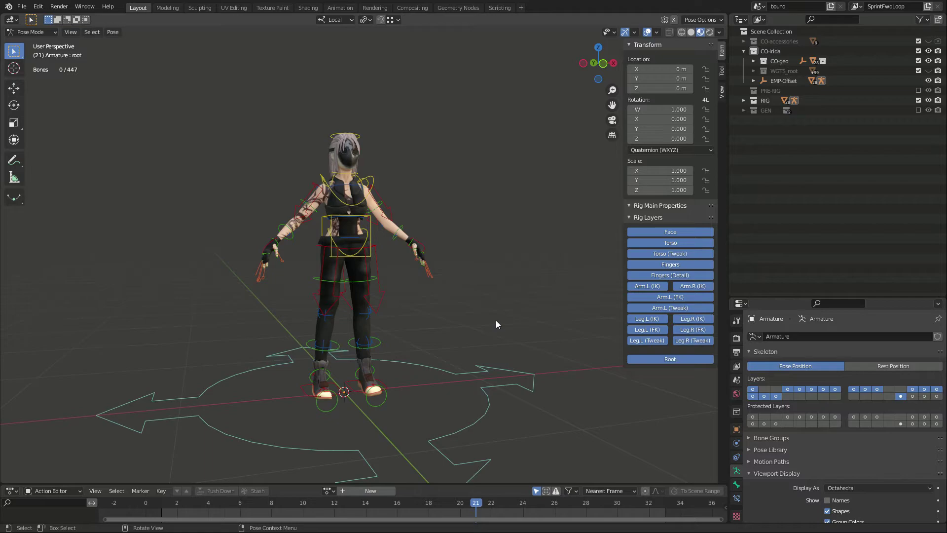
pyautogui.rightClick(495, 320)
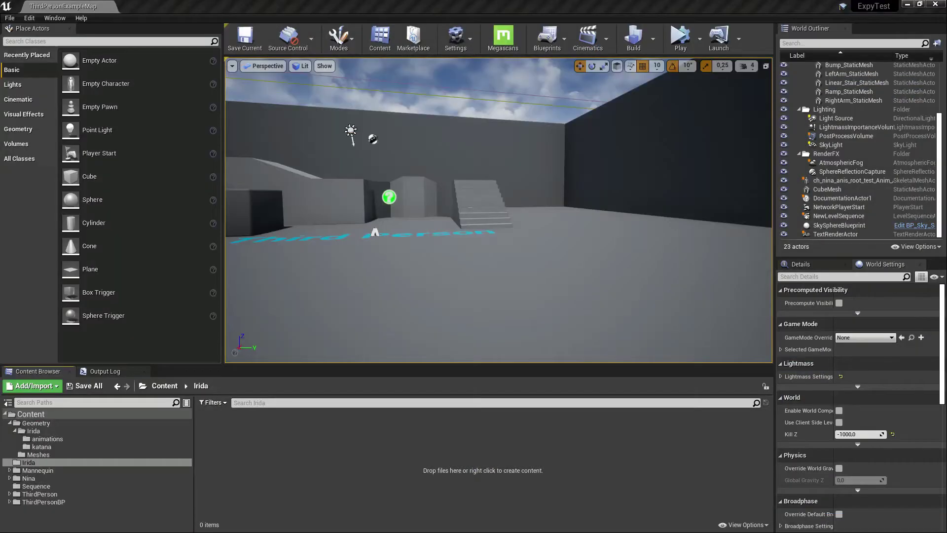
# Step: Import All from the FBX Import dialog into the Irida content folder
pyautogui.click(528, 454)
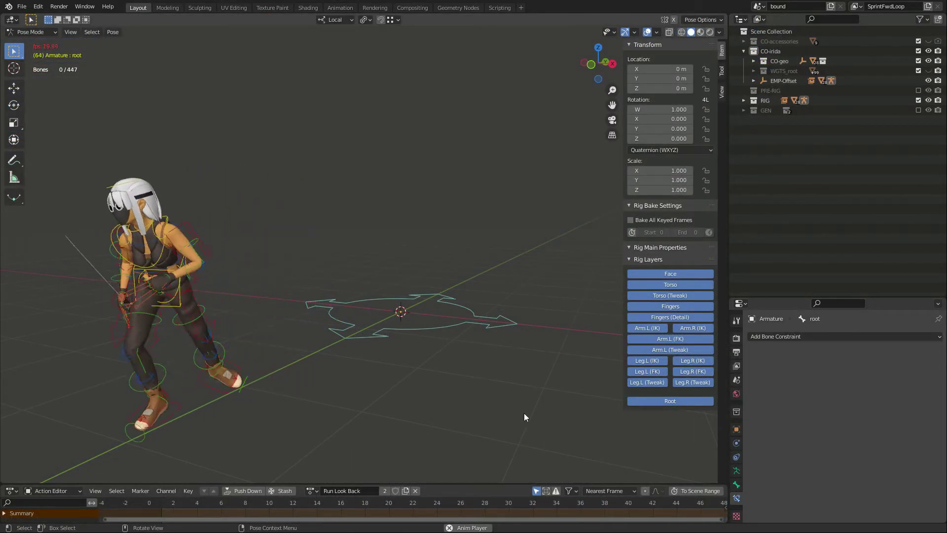
# Step: Convert Run Look Back hips to root motion for Rigify Controls, with X and Y rotation off
pyautogui.rightClick(492, 388)
pyautogui.moveTo(458, 409)
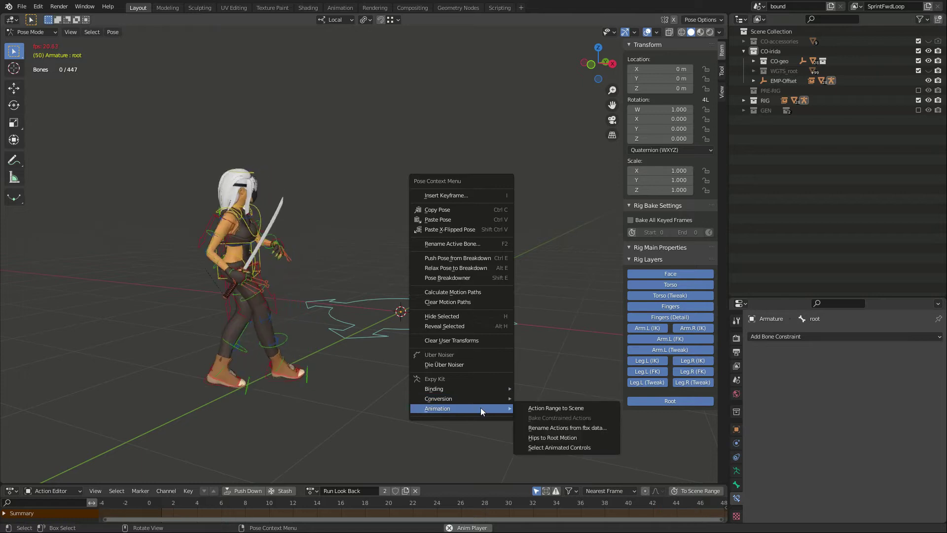
pyautogui.click(562, 439)
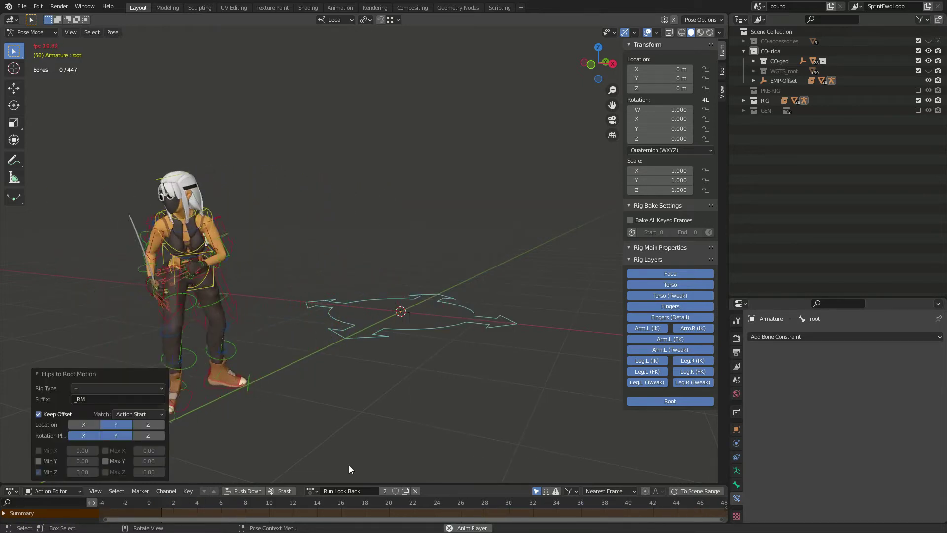
pyautogui.click(130, 388)
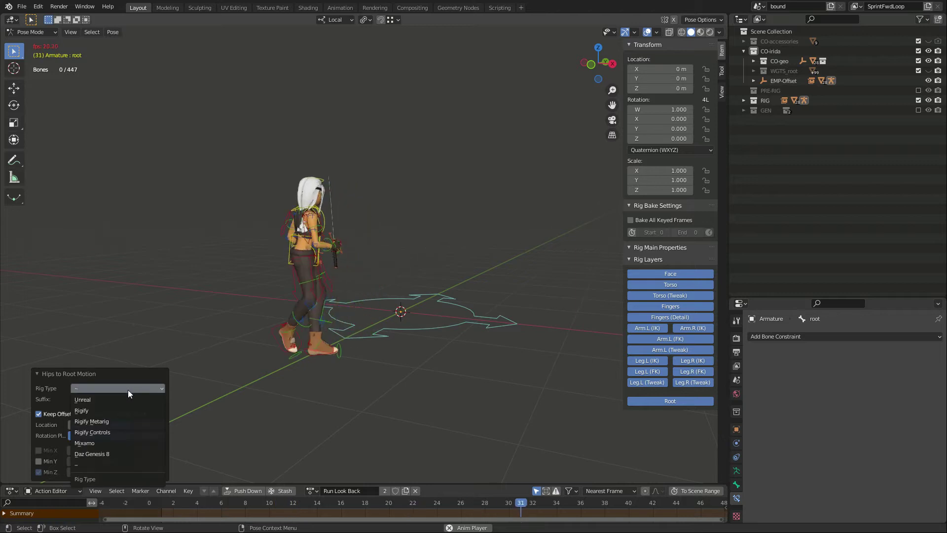
pyautogui.click(108, 431)
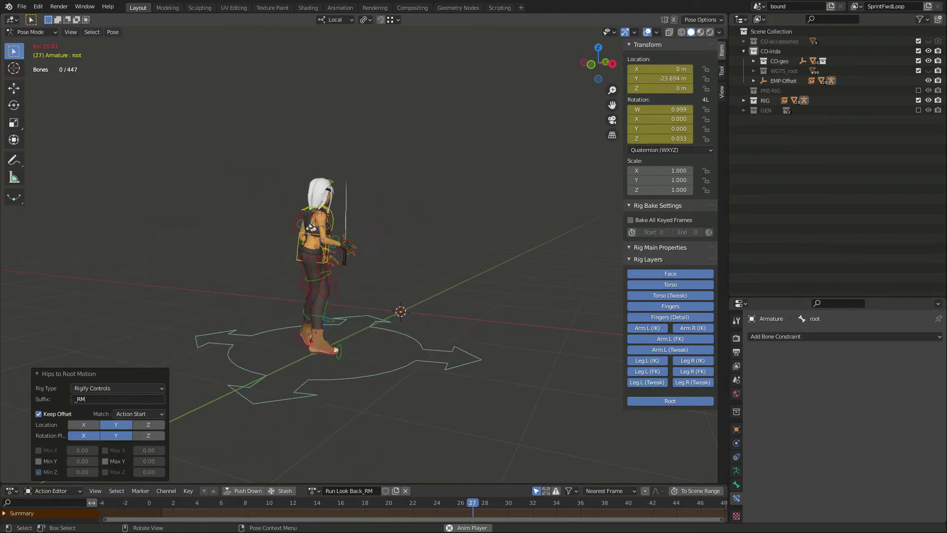
pyautogui.click(115, 436)
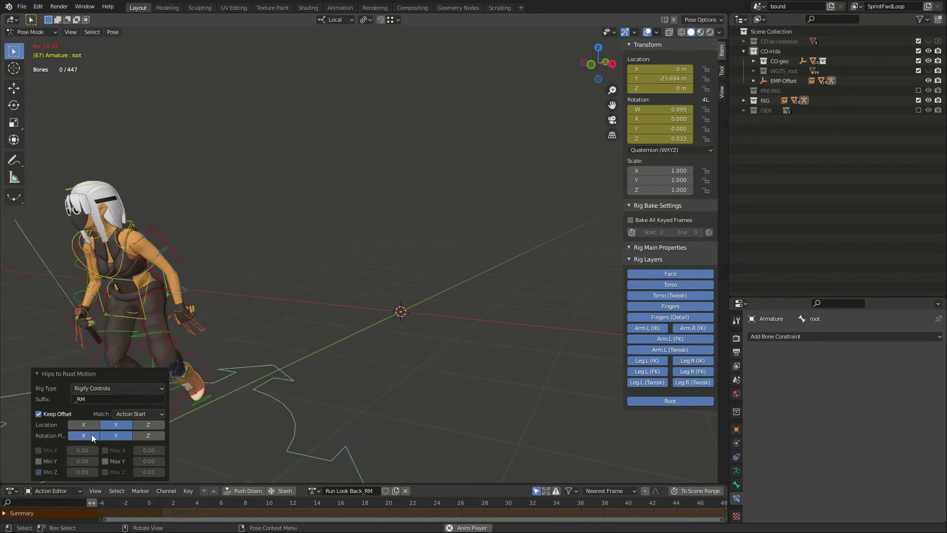
pyautogui.click(84, 435)
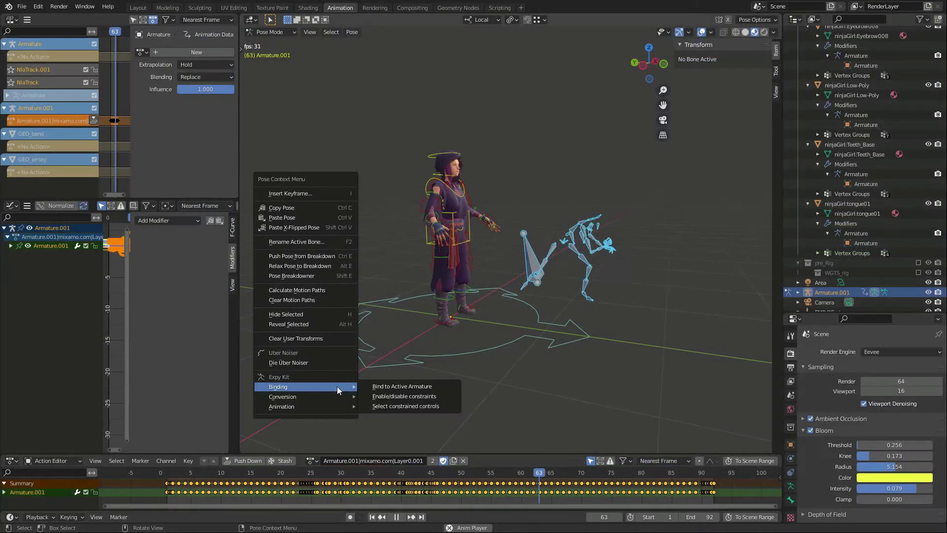
# Step: Bind Rigify Controls to the Mixamo target, matching bone transforms, with Hips as the root bone
pyautogui.click(329, 336)
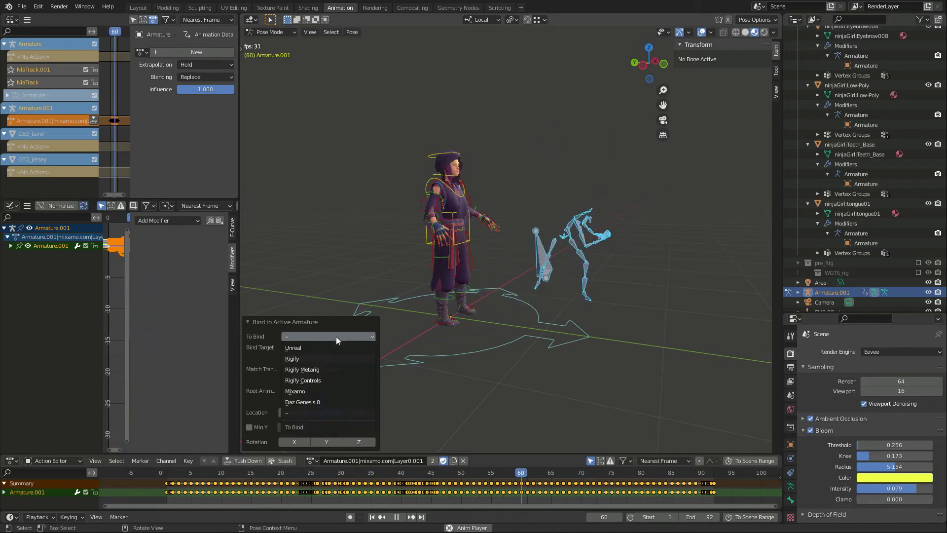
pyautogui.click(326, 379)
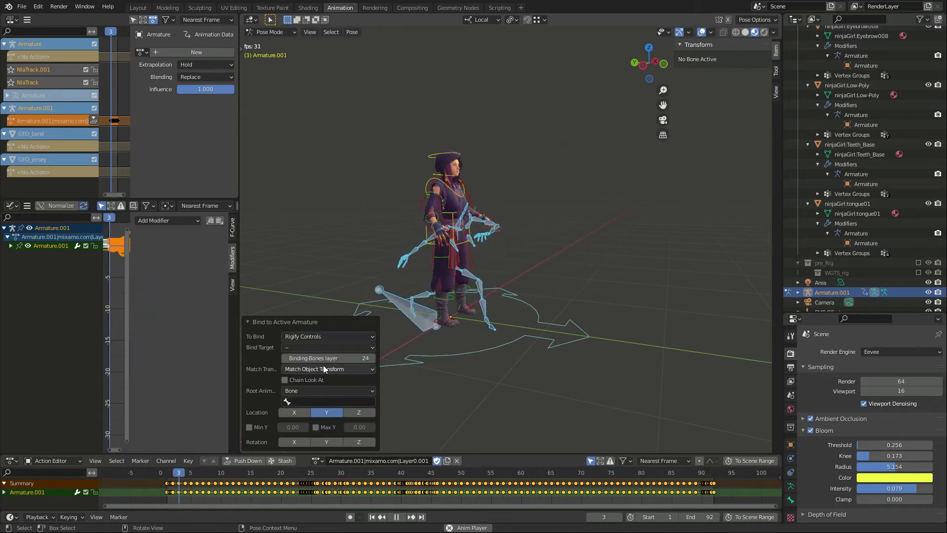
pyautogui.click(326, 347)
pyautogui.click(318, 402)
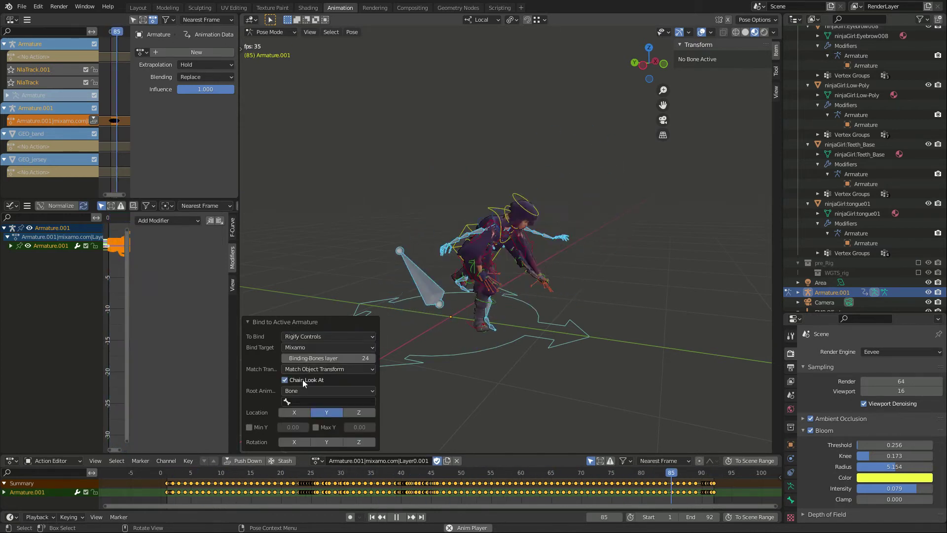
pyautogui.click(325, 369)
pyautogui.click(310, 391)
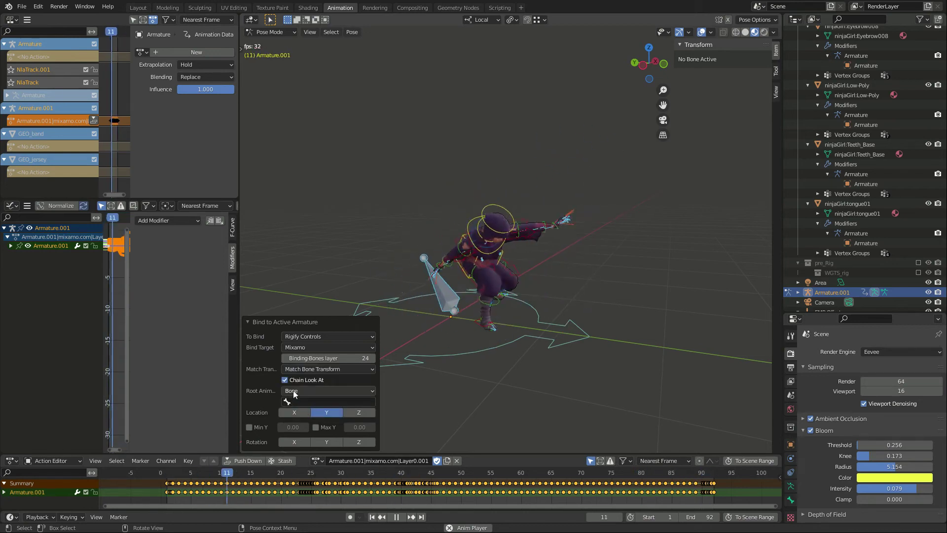
pyautogui.click(297, 401)
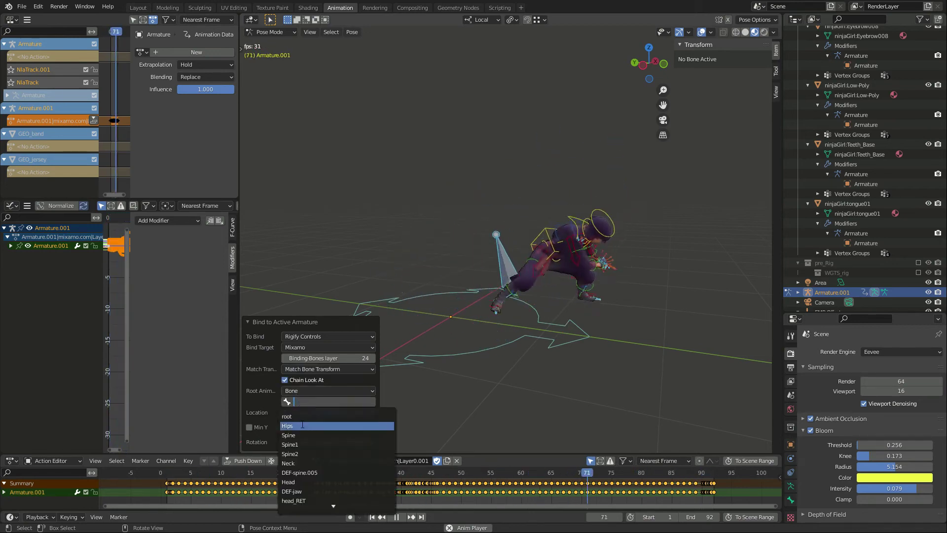
pyautogui.click(303, 427)
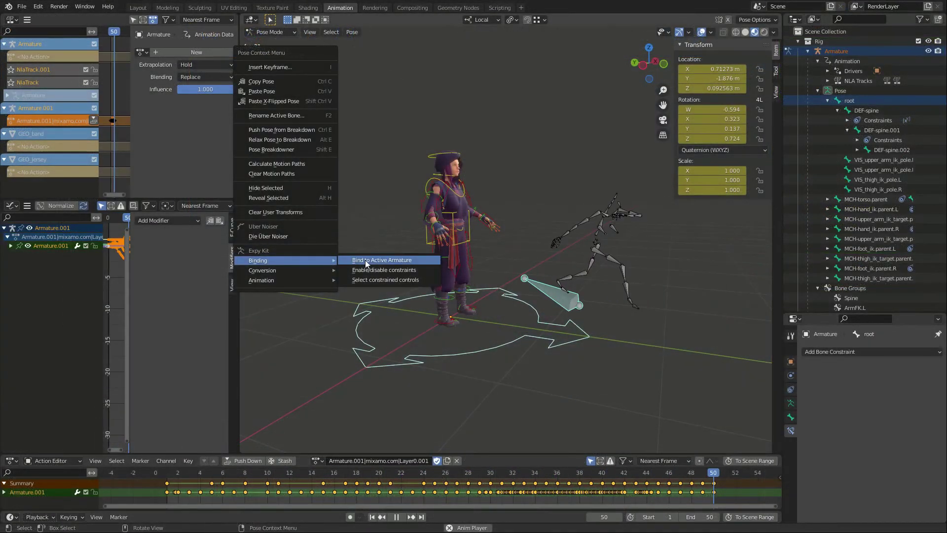
pyautogui.click(369, 260)
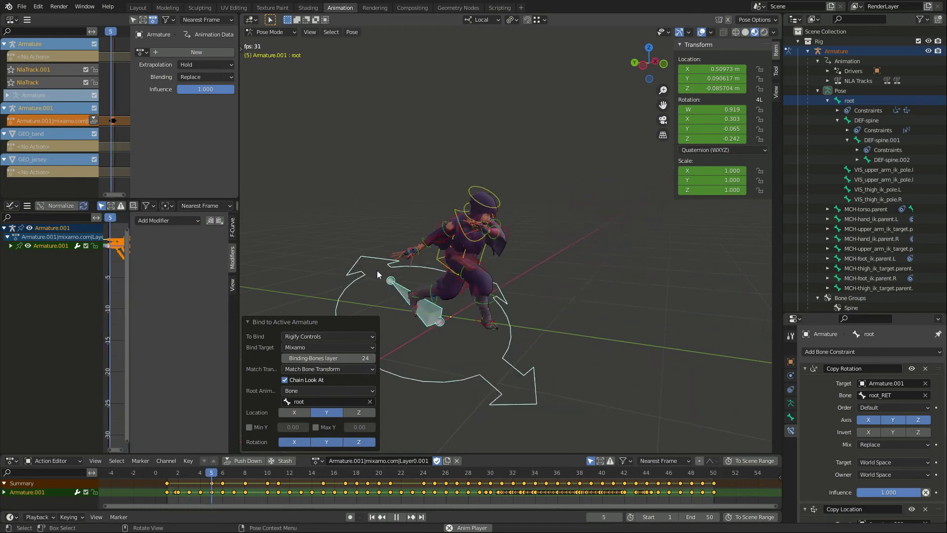
# Step: Stop the root following X and Y rotation, collapsing the Copy Rotation and Copy Location constraints
pyautogui.click(295, 441)
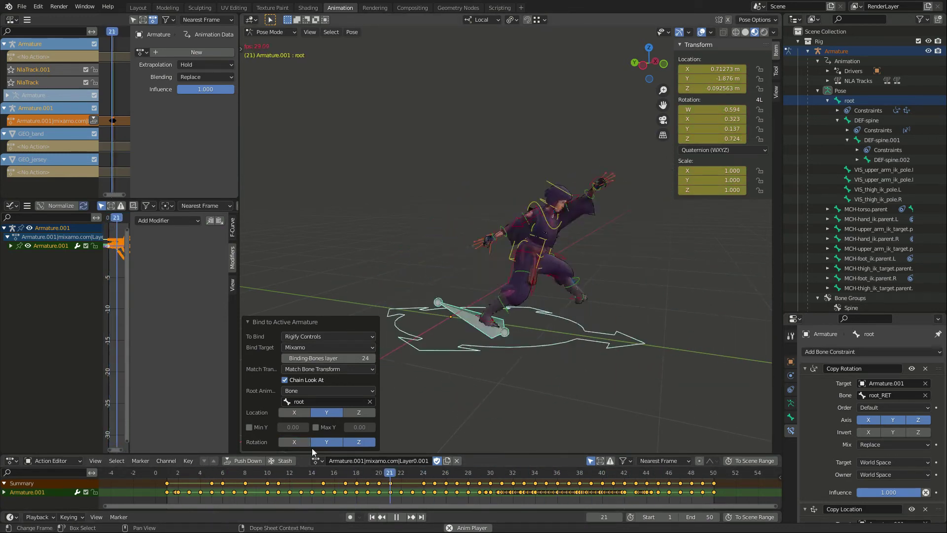
pyautogui.click(805, 368)
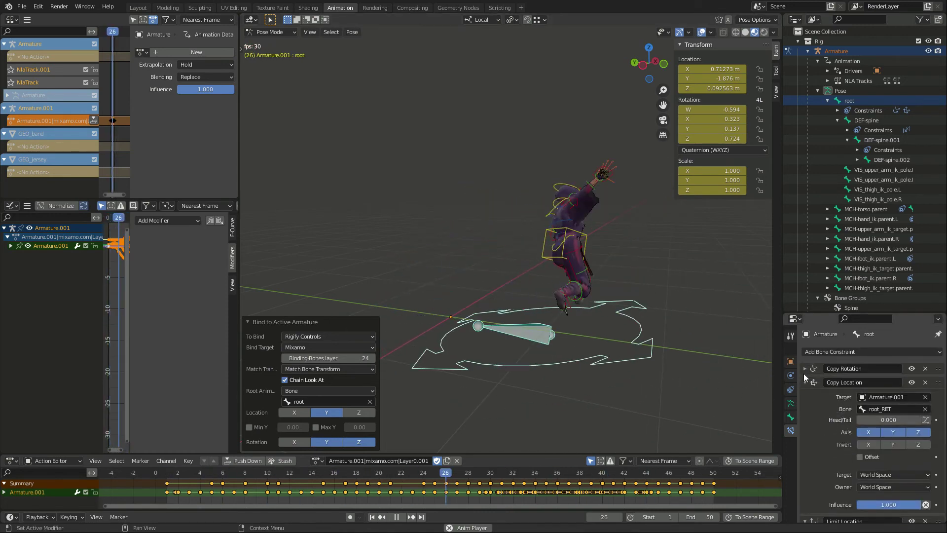
pyautogui.click(805, 383)
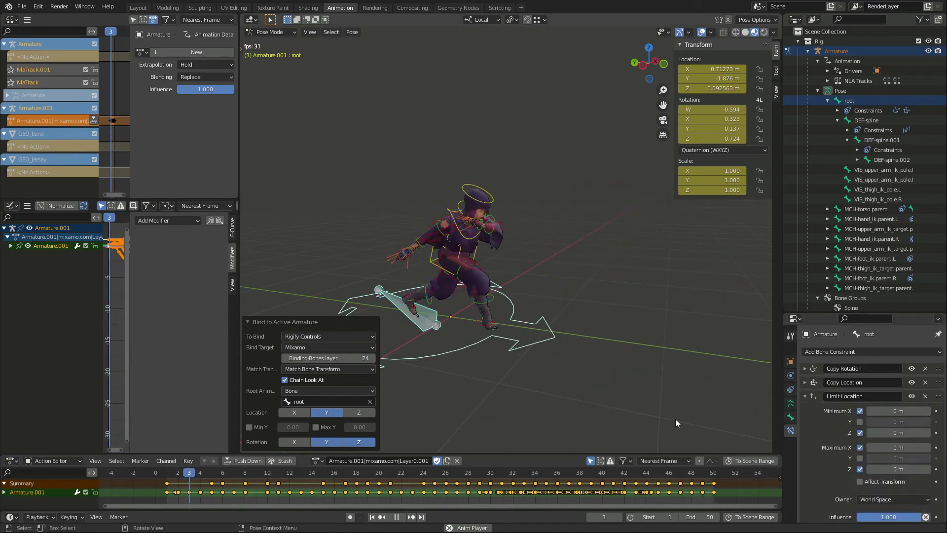
pyautogui.click(336, 442)
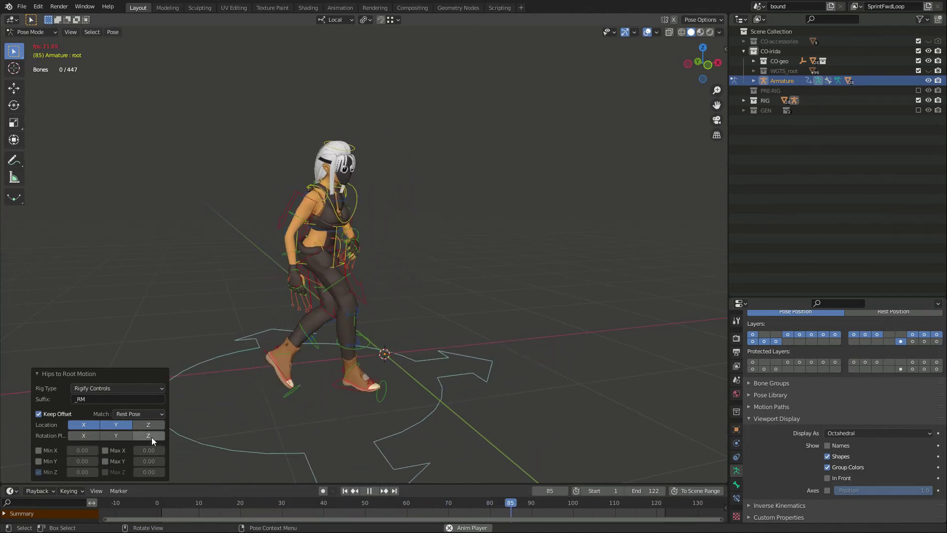
# Step: Turn on the root's X and Y rotation following in the Hips to Root Motion panel
pyautogui.moveTo(116, 436); pyautogui.dragTo(80, 437)
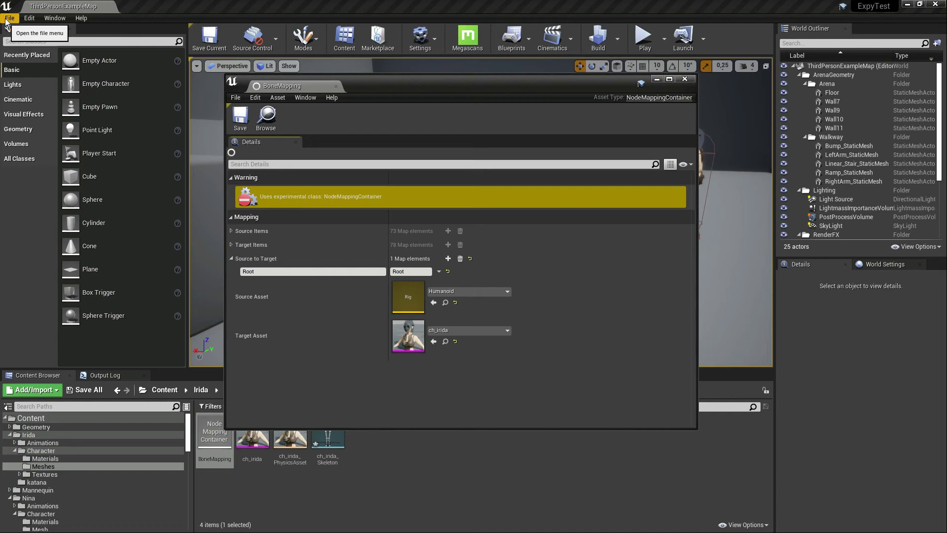
# Step: Run the recent bone mapping Python script and apply the BoneMapping asset to the Humanoid rig
pyautogui.click(9, 18)
pyautogui.moveTo(49, 257)
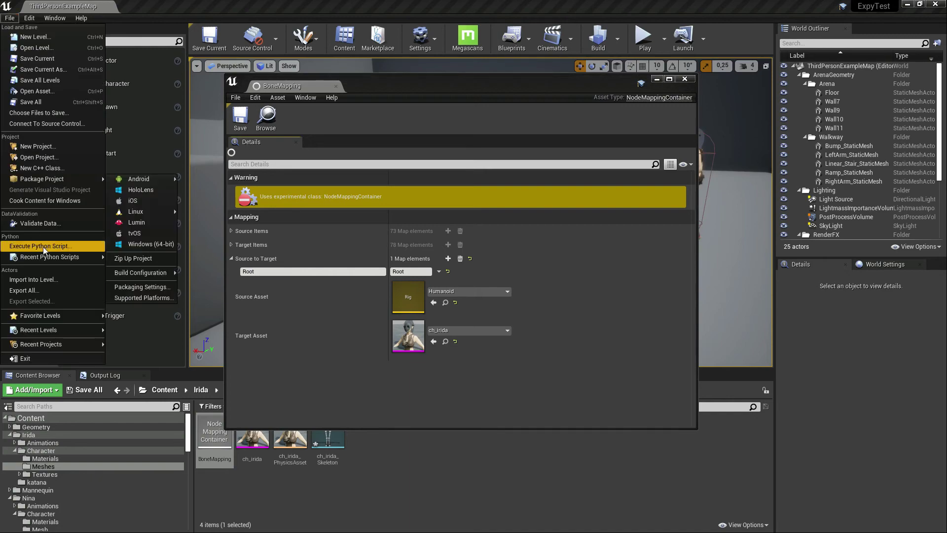
pyautogui.click(282, 257)
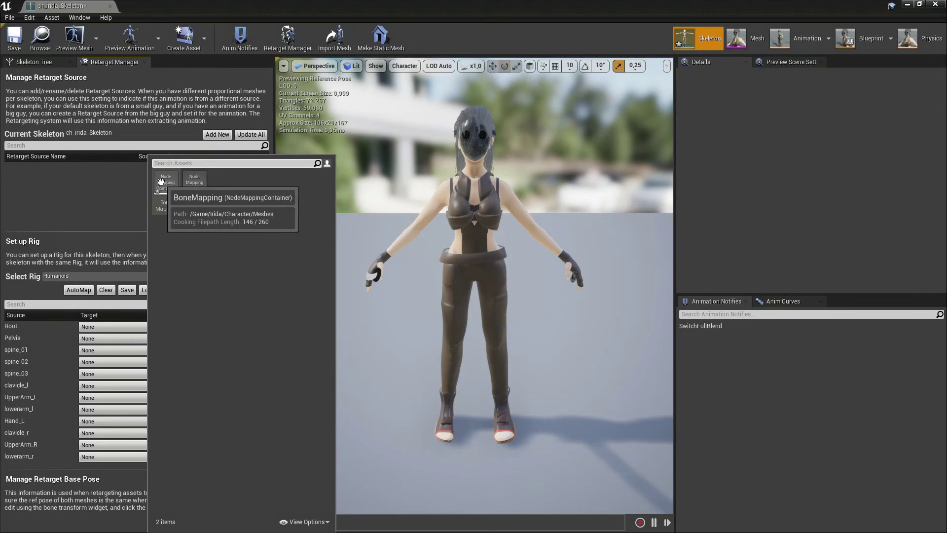
pyautogui.click(165, 181)
pyautogui.scroll(-3, 249, 403)
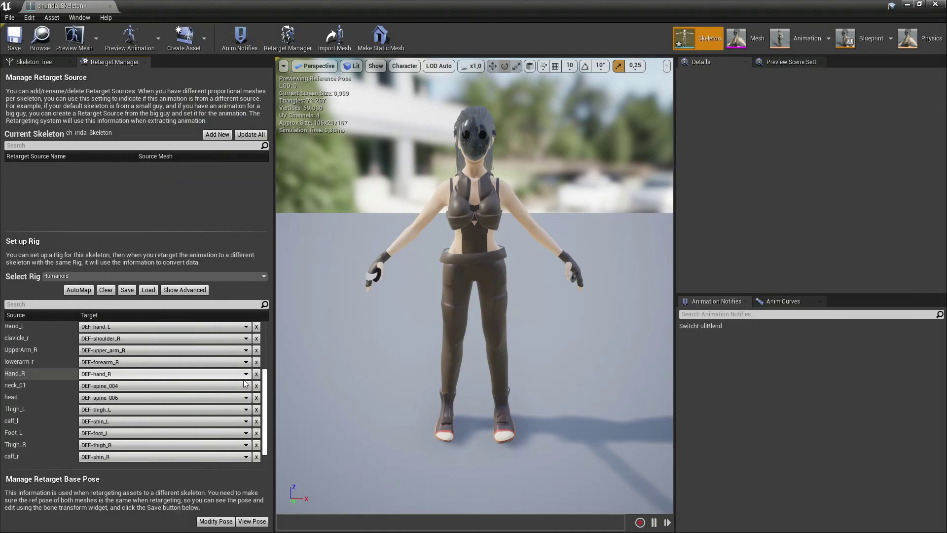
pyautogui.scroll(-3, 190, 333)
pyautogui.scroll(-3, 190, 341)
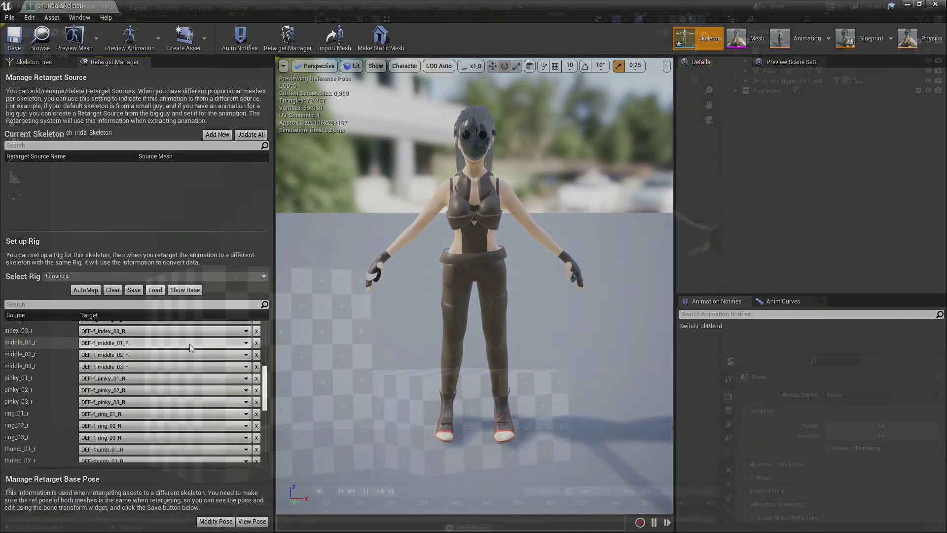